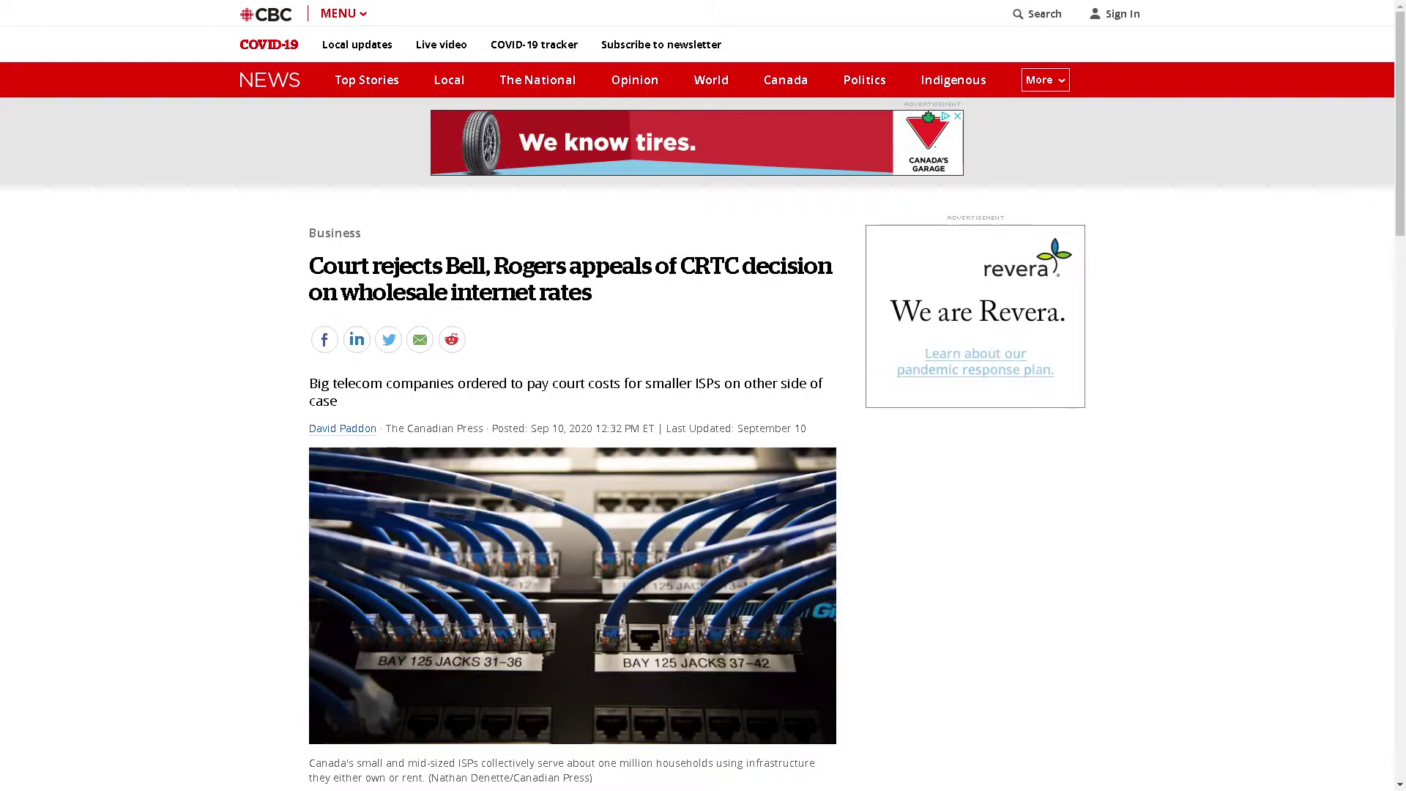
{"action": "scroll", "coordinate": [571, 439], "scroll_direction": "down", "scroll_amount": 5}
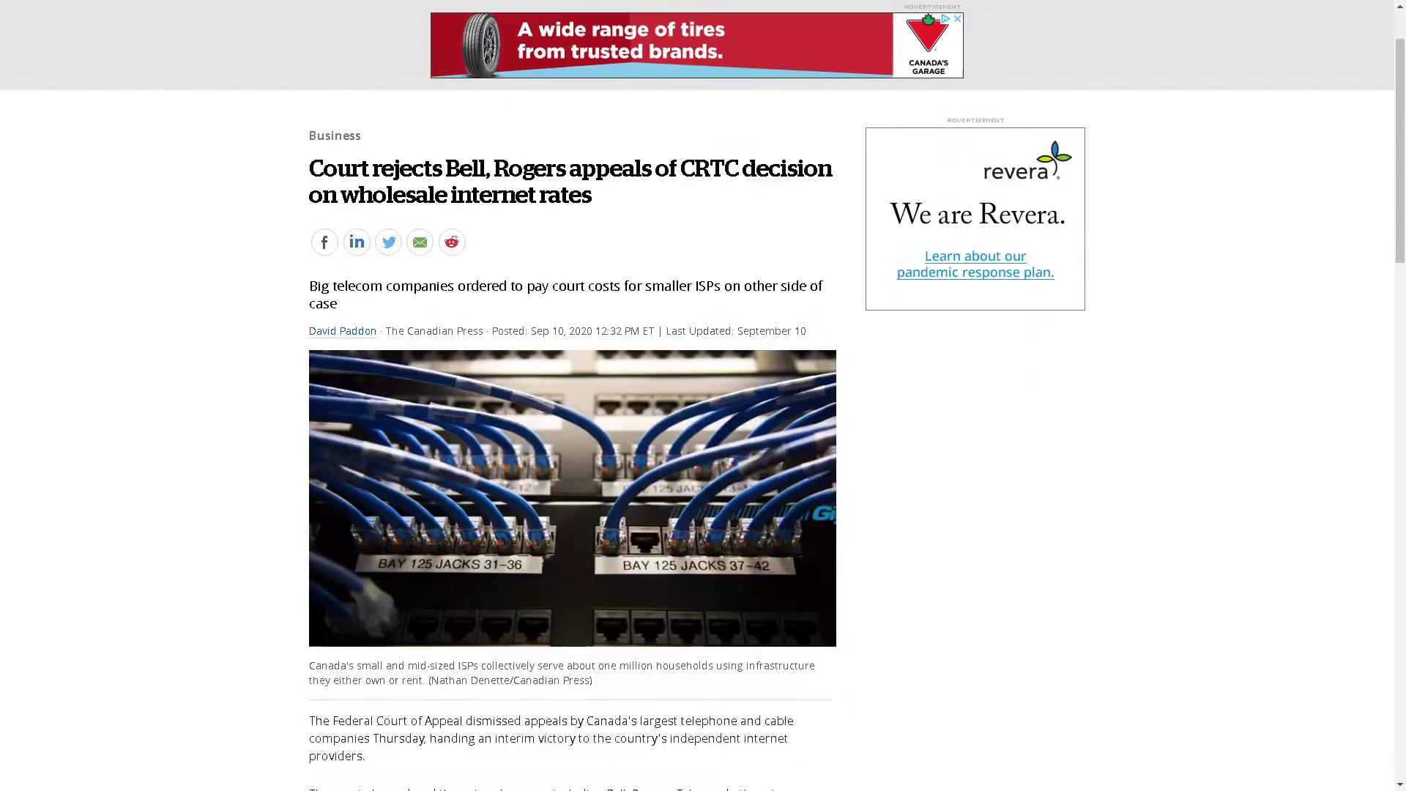
{"action": "scroll", "coordinate": [571, 440], "scroll_direction": "down", "scroll_amount": 5}
{"action": "scroll", "coordinate": [572, 439], "scroll_direction": "down", "scroll_amount": 5}
{"action": "scroll", "coordinate": [571, 440], "scroll_direction": "down", "scroll_amount": 5}
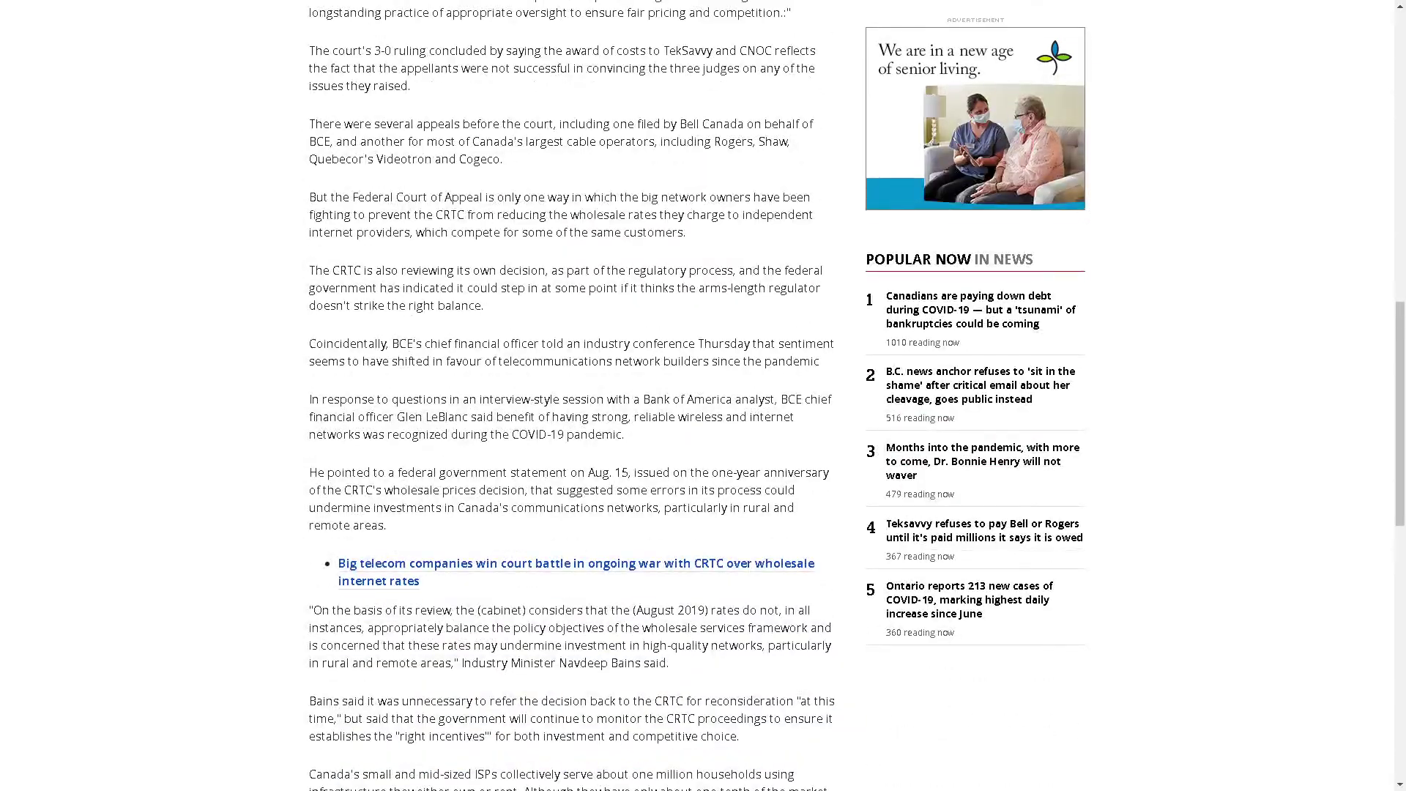
{"action": "scroll", "coordinate": [571, 439], "scroll_direction": "down", "scroll_amount": 3}
{"action": "scroll", "coordinate": [571, 439], "scroll_direction": "down", "scroll_amount": 3}
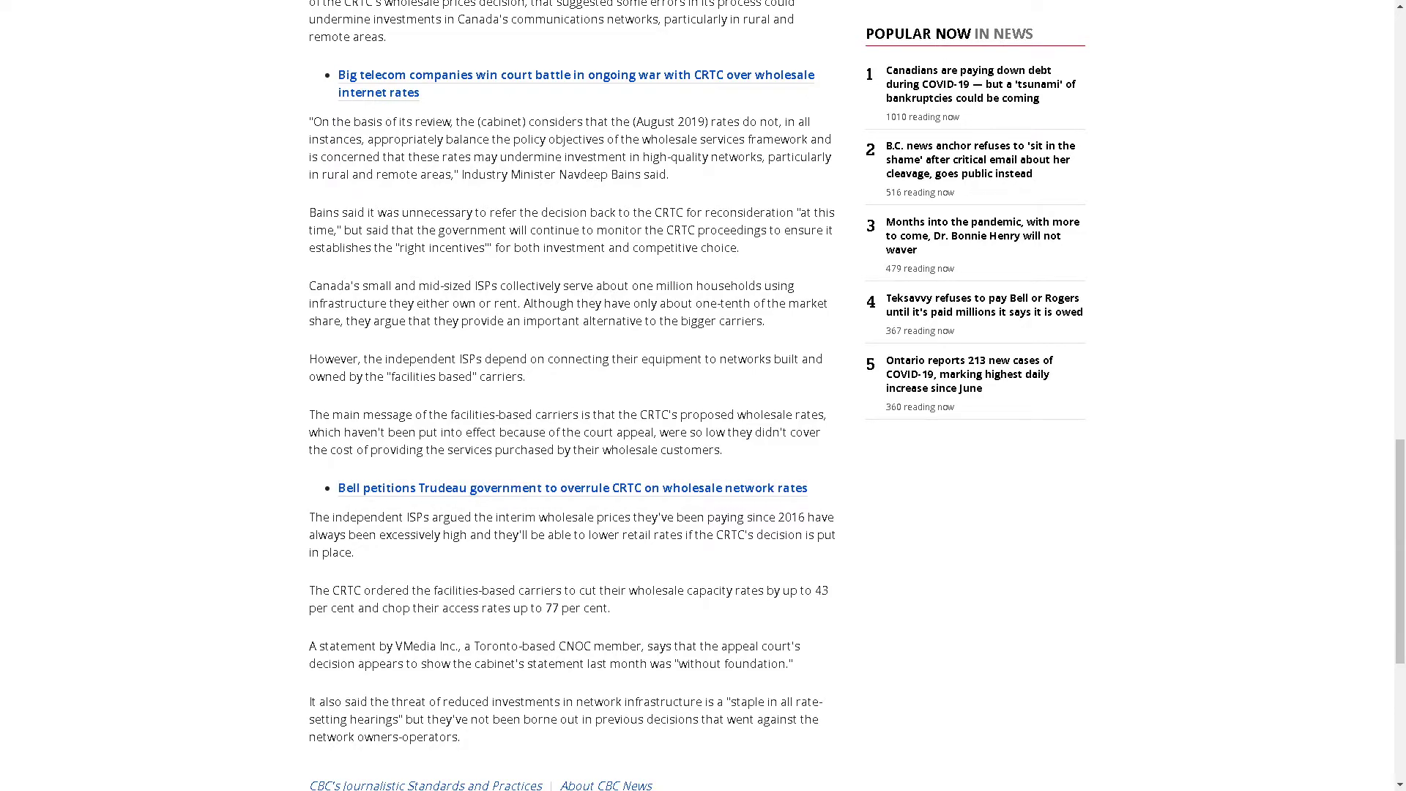
{"action": "scroll", "coordinate": [571, 396], "scroll_direction": "up", "scroll_amount": 2}
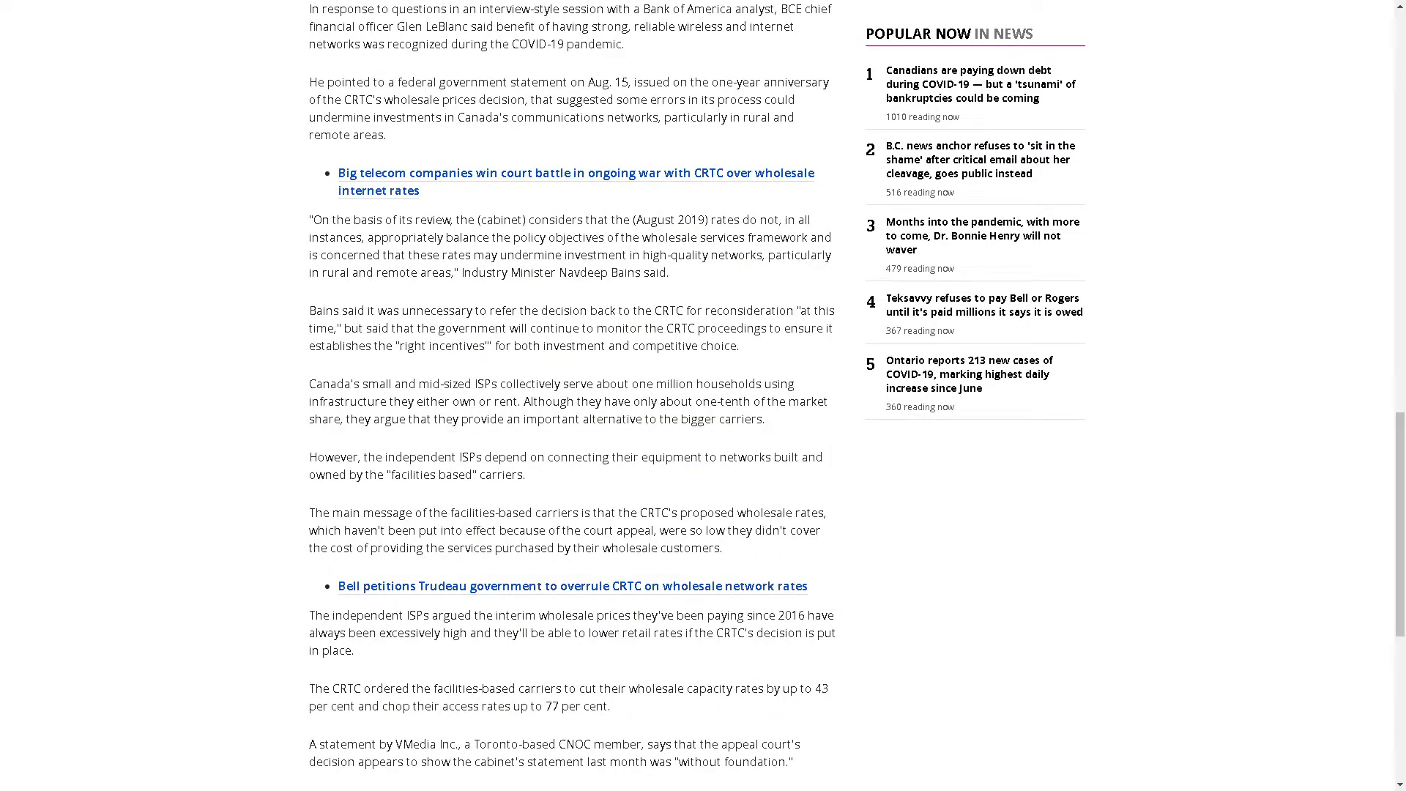